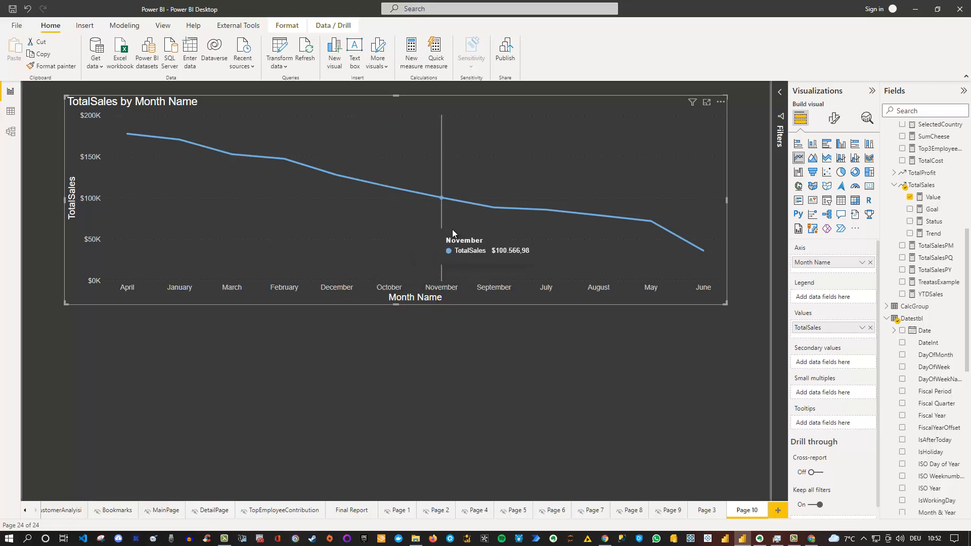
Sort the TotalSales line chart's axis by Month Name in ascending order and slightly reduce the chart's height.
{"action": "left_click", "coordinate": [721, 104]}
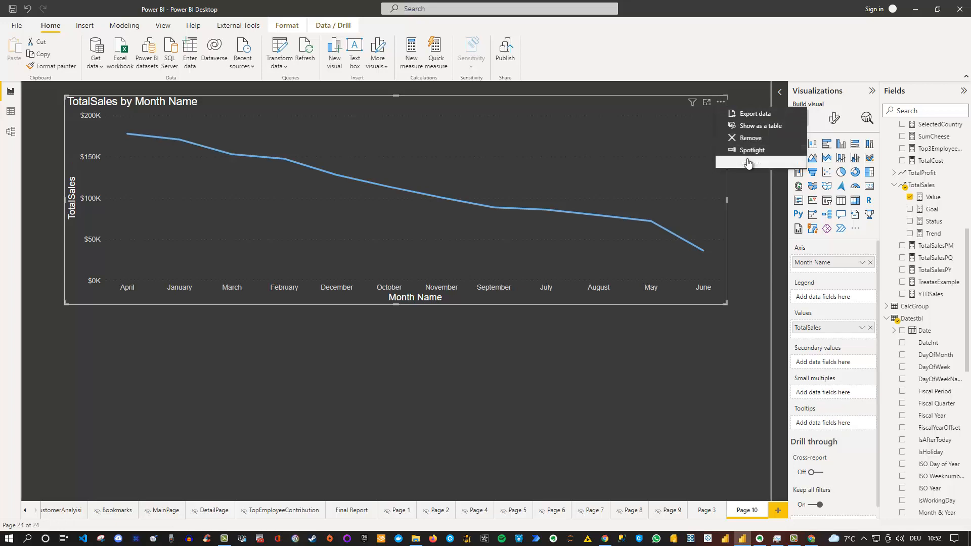
{"action": "mouse_move", "coordinate": [749, 163]}
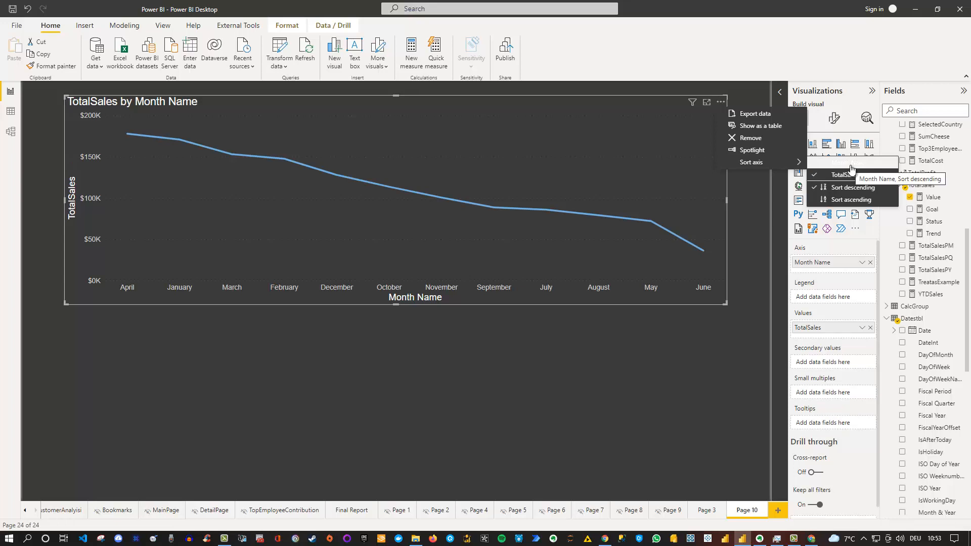
{"action": "left_click", "coordinate": [852, 162]}
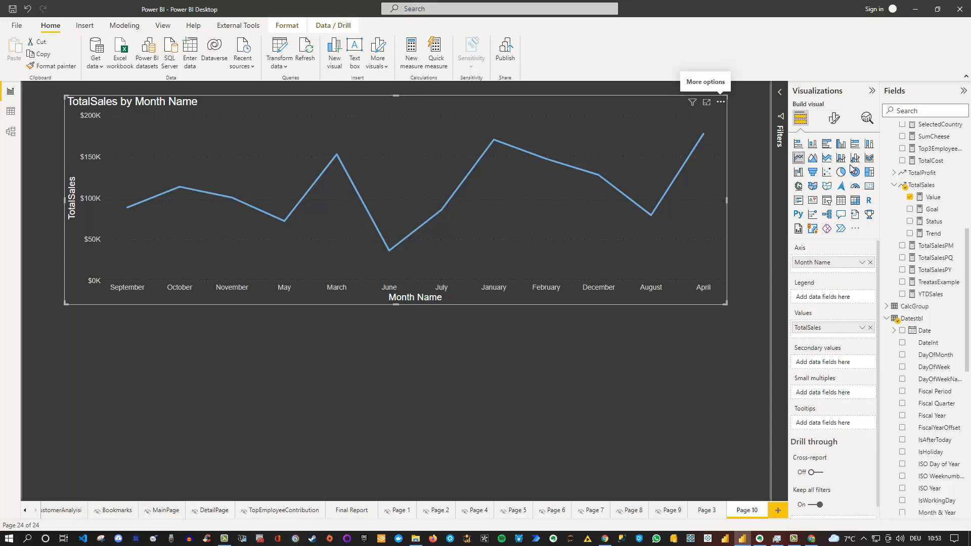
{"action": "left_click", "coordinate": [721, 103]}
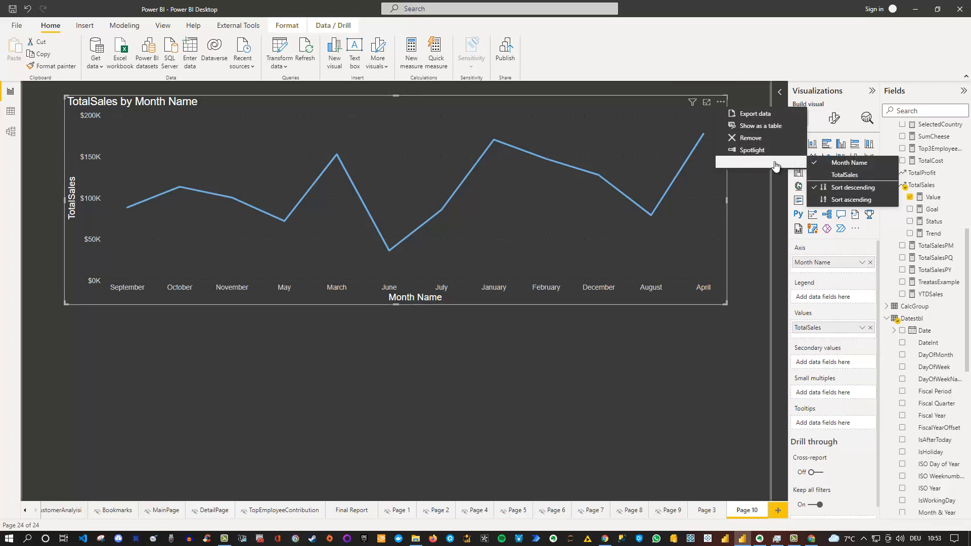
{"action": "left_click", "coordinate": [834, 202]}
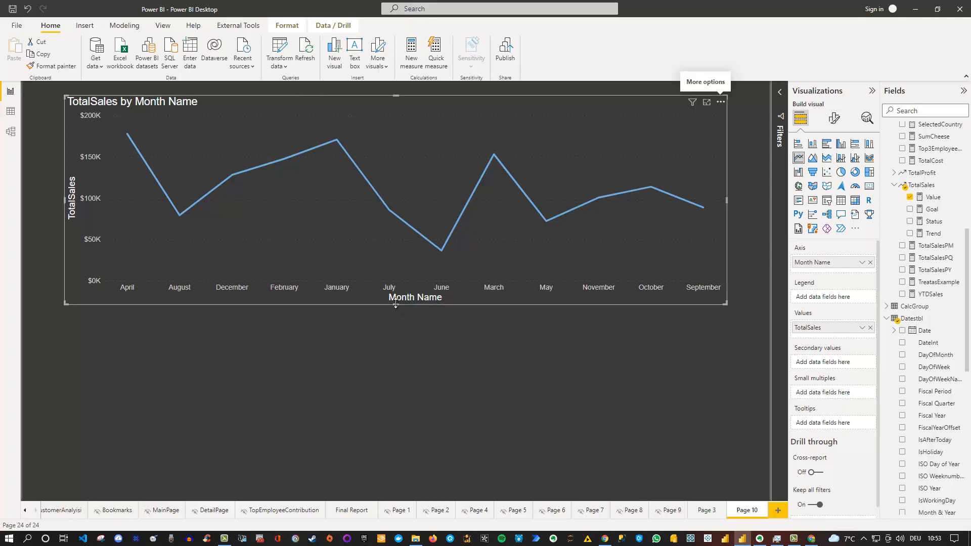
{"action": "left_click_drag", "start_coordinate": [396, 304], "coordinate": [387, 286]}
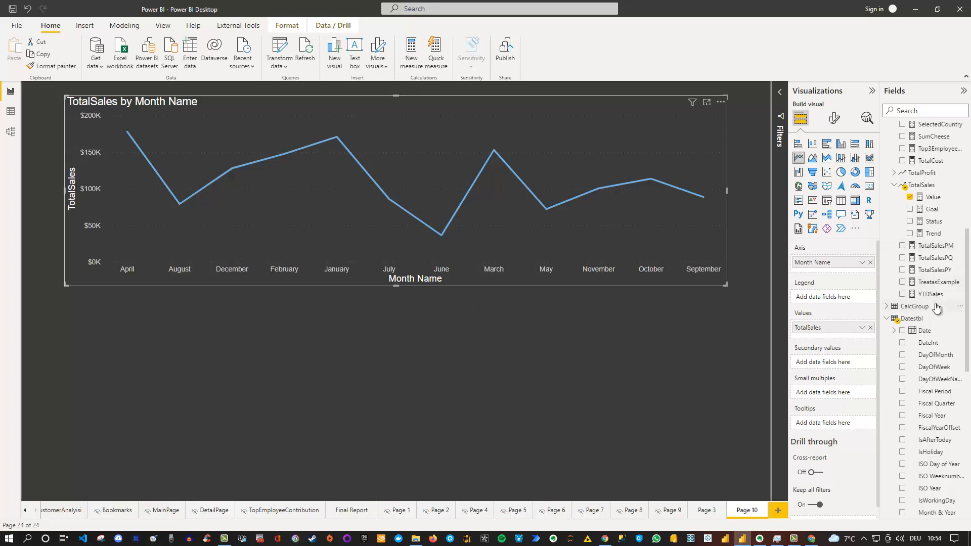
Show the data of the Datestbl table and examine its Month Name and MonthOfYear columns.
{"action": "scroll", "coordinate": [933, 311], "scroll_direction": "up", "scroll_amount": 5}
{"action": "scroll", "coordinate": [934, 312], "scroll_direction": "up", "scroll_amount": 2}
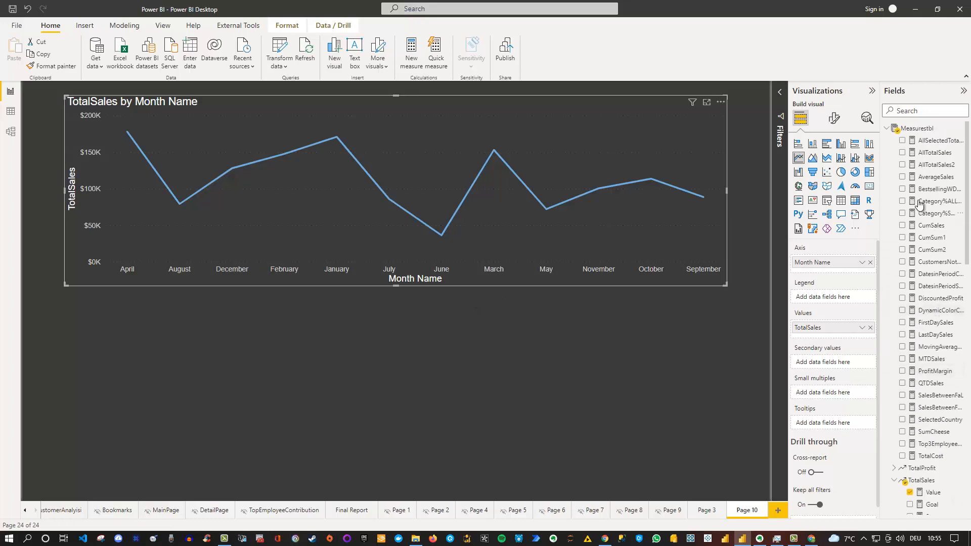
{"action": "left_click", "coordinate": [890, 131]}
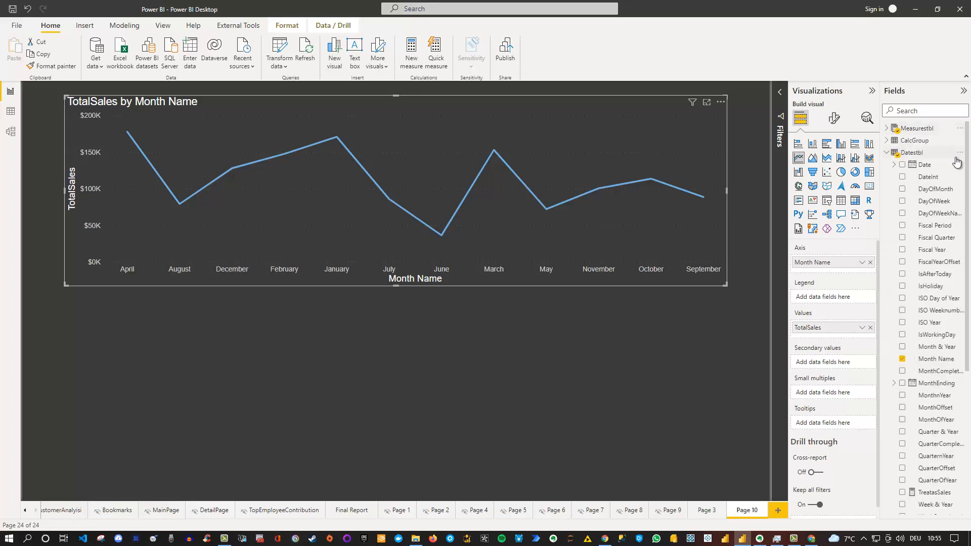
{"action": "left_click", "coordinate": [923, 154]}
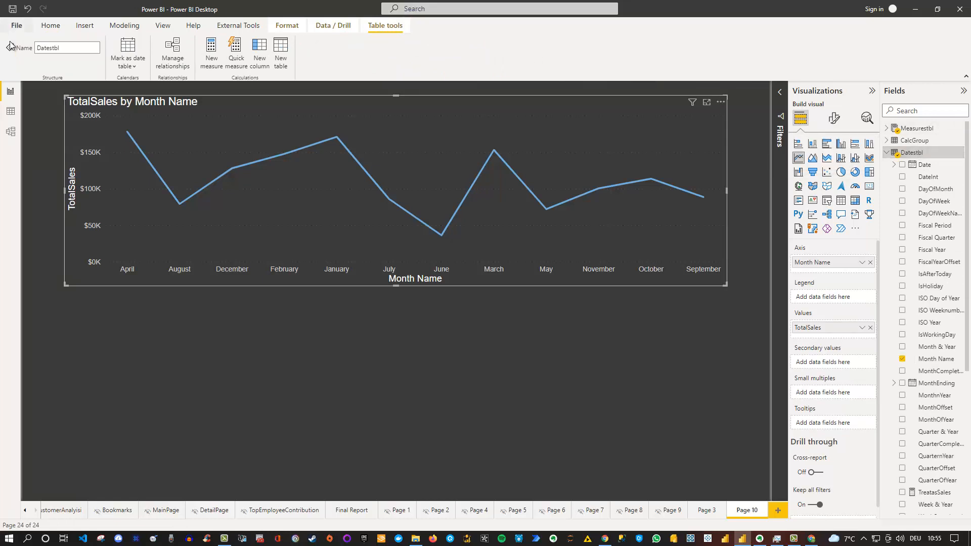
{"action": "left_click", "coordinate": [10, 113]}
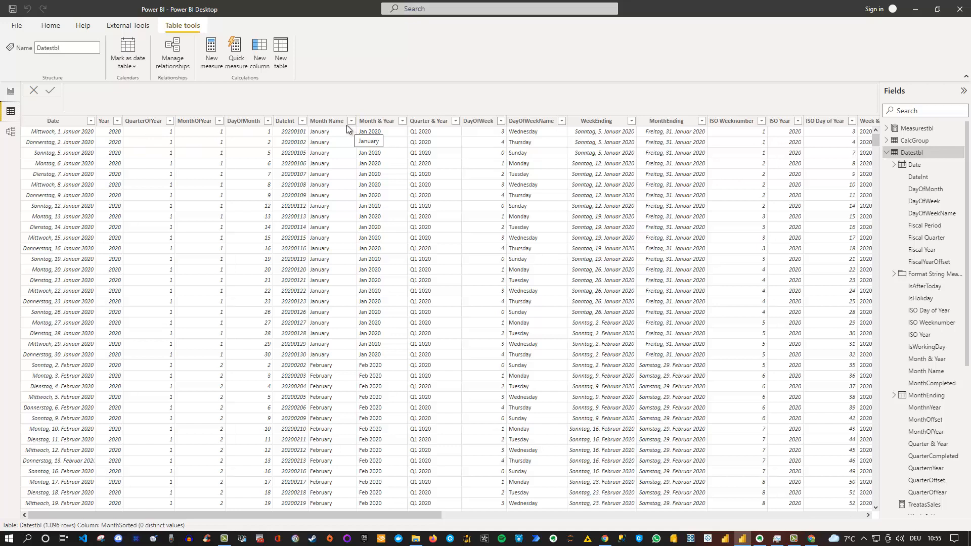
{"action": "left_click", "coordinate": [327, 121]}
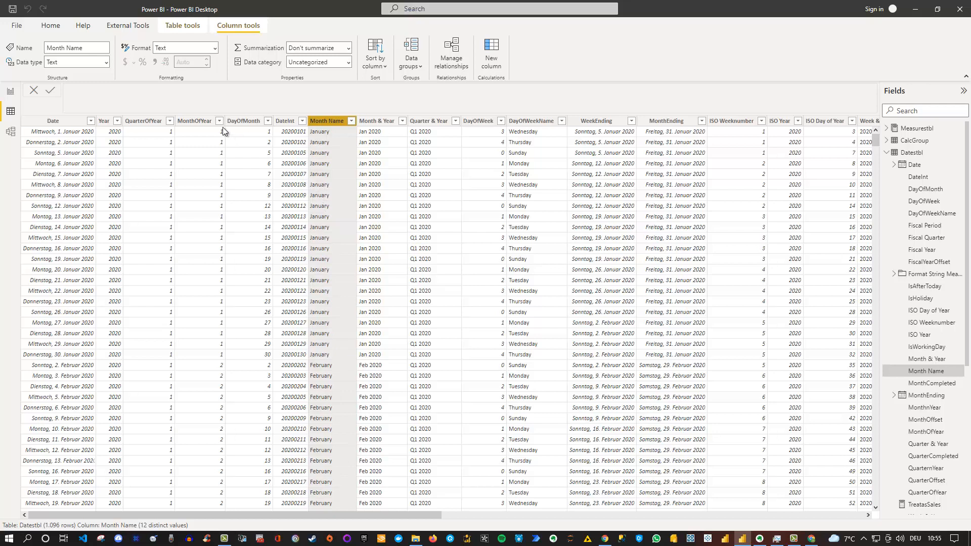
{"action": "left_click", "coordinate": [202, 123]}
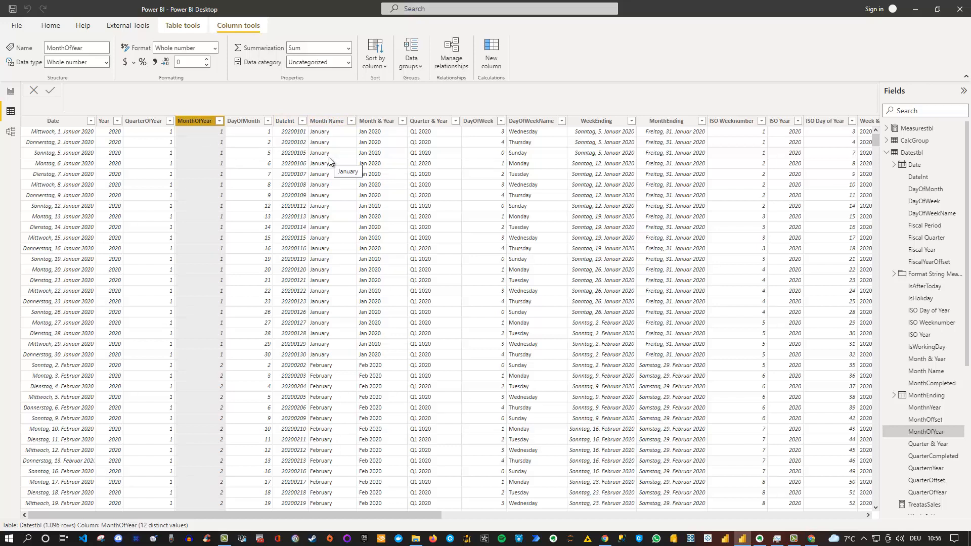
Add a new calculated column to Datestbl, expand the formula editor and name the column MonthSorted.
{"action": "left_click", "coordinate": [491, 48]}
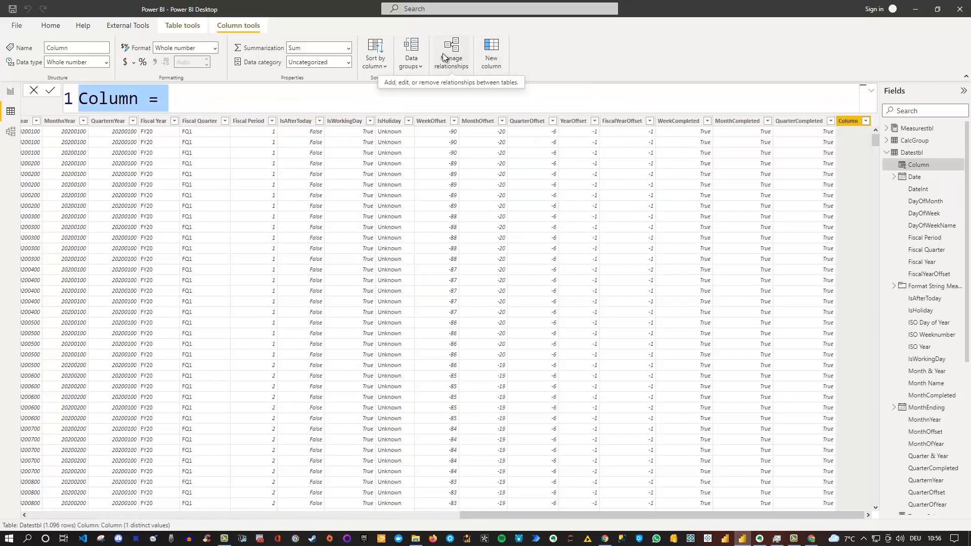
{"action": "left_click", "coordinate": [870, 95]}
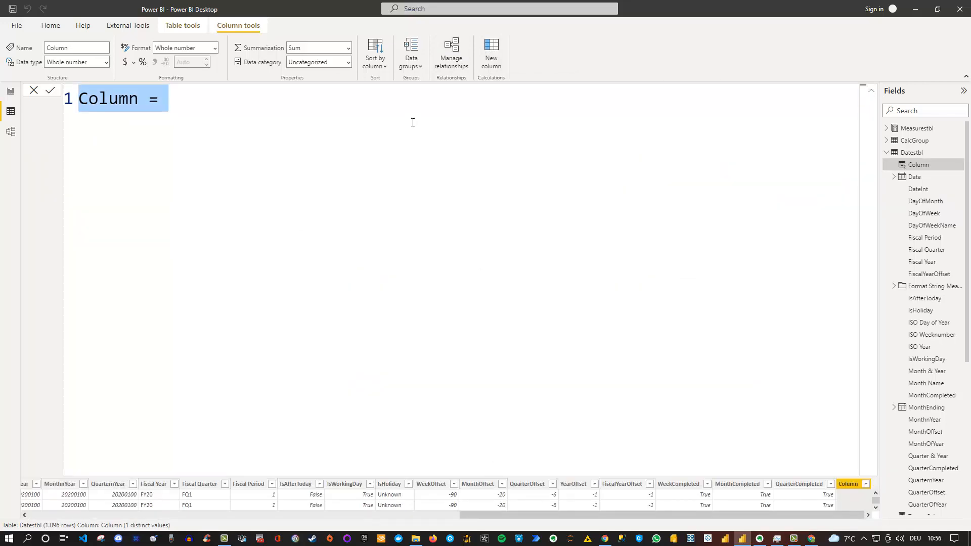
{"action": "type", "text": "M"}
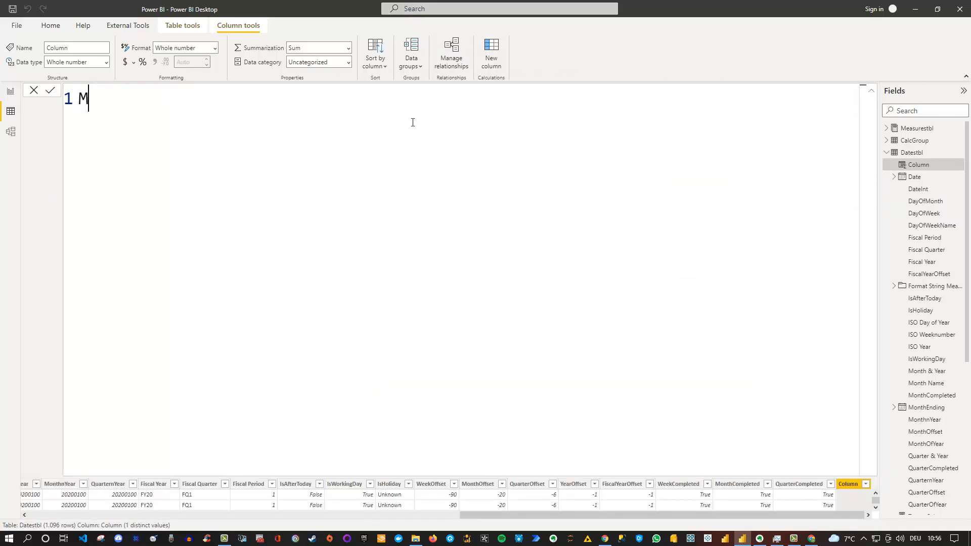
{"action": "type", "text": "onthSorted ="}
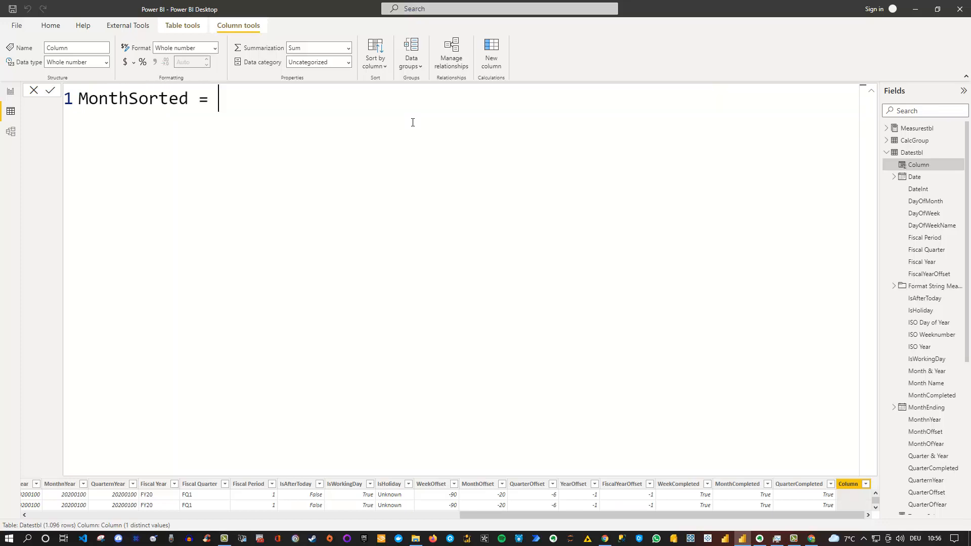
On a new formula line, enter REPT(UNICHAR(0032),12-Datestbl[MonthOfYear]) as the first part of the MonthSorted definition.
{"action": "key", "text": "shift+Return"}
{"action": "type", "text": "REPT"}
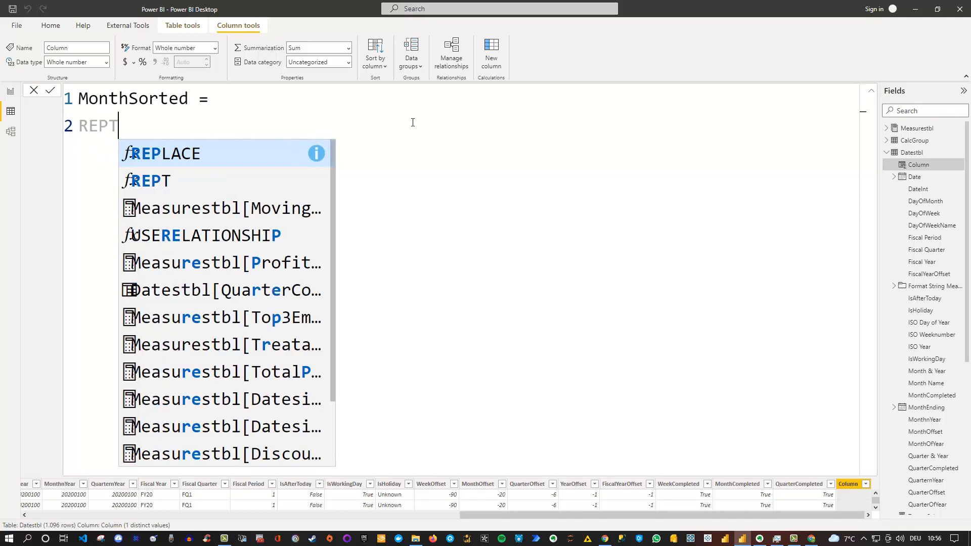
{"action": "type", "text": "("}
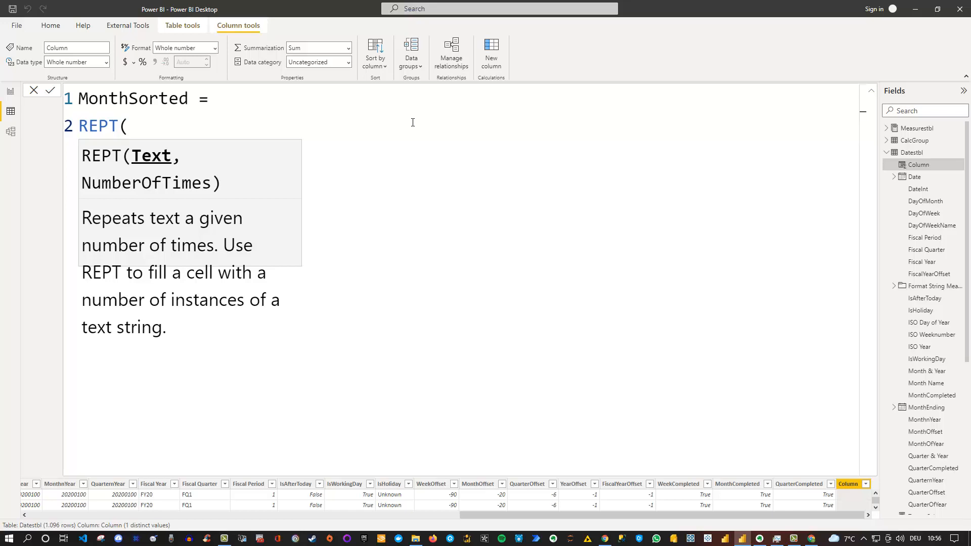
{"action": "type", "text": "N"}
{"action": "key", "text": "BackSpace"}
{"action": "type", "text": "Unichar("}
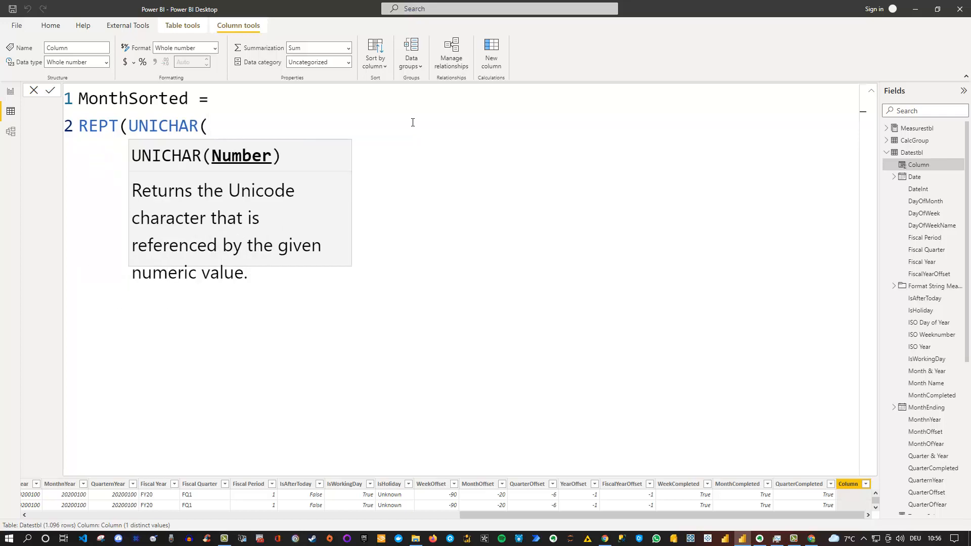
{"action": "type", "text": "0032"}
{"action": "type", "text": ")"}
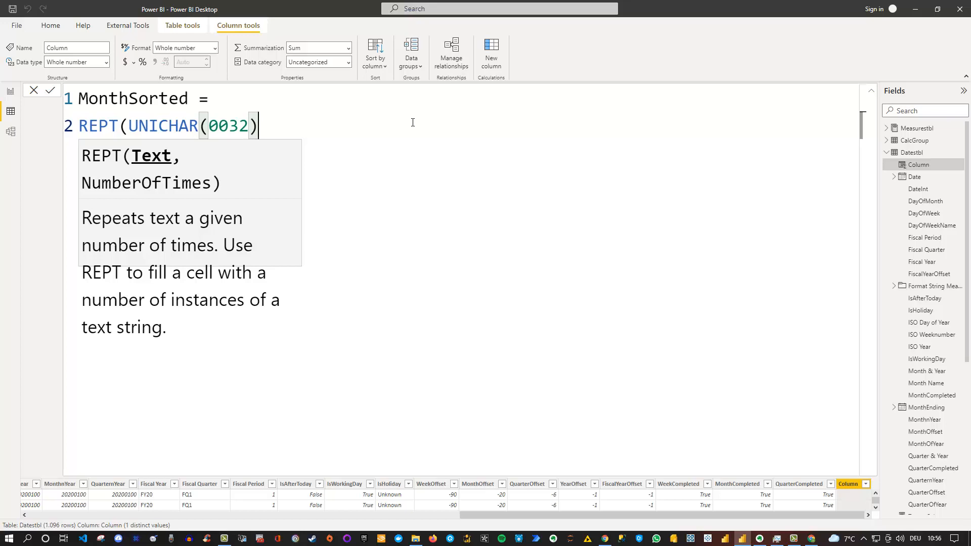
{"action": "type", "text": ","}
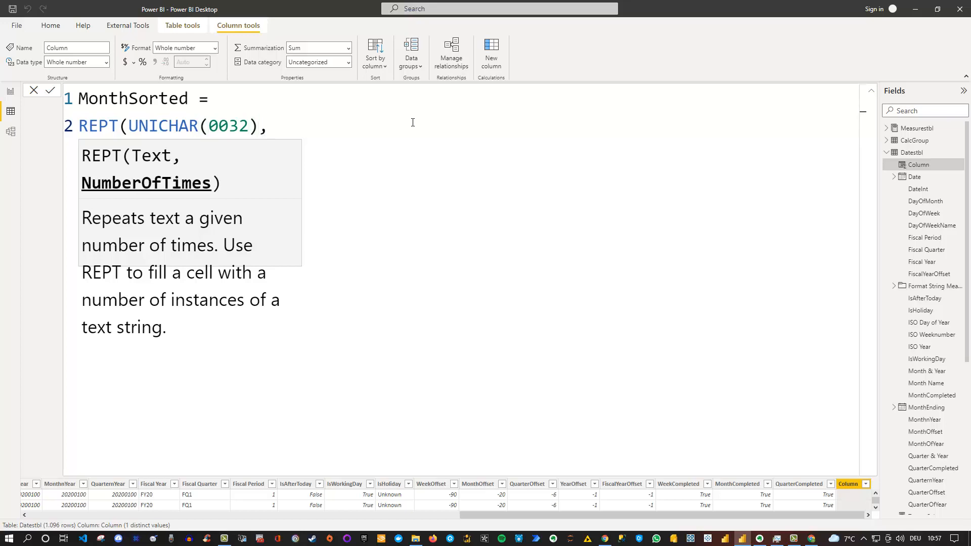
{"action": "type", "text": "12-Monthof"}
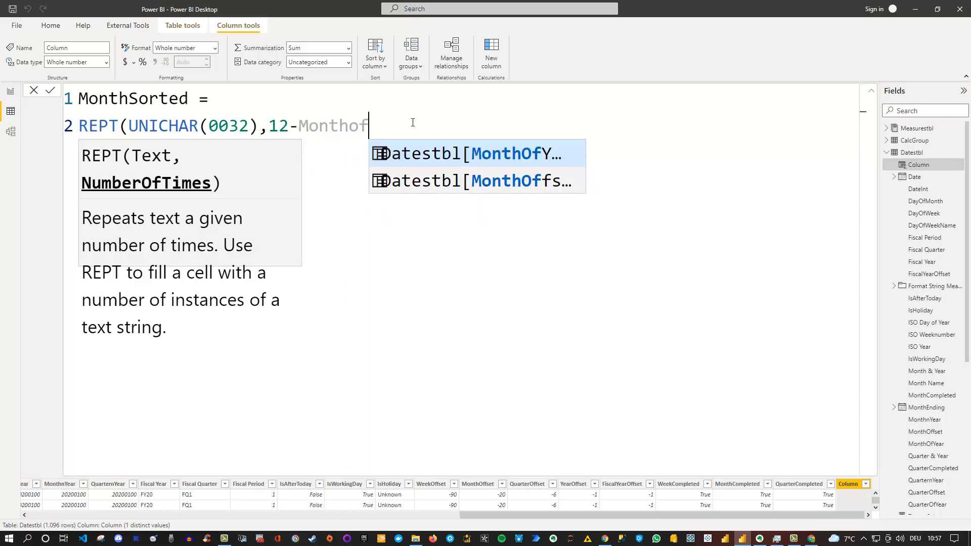
{"action": "key", "text": "Tab"}
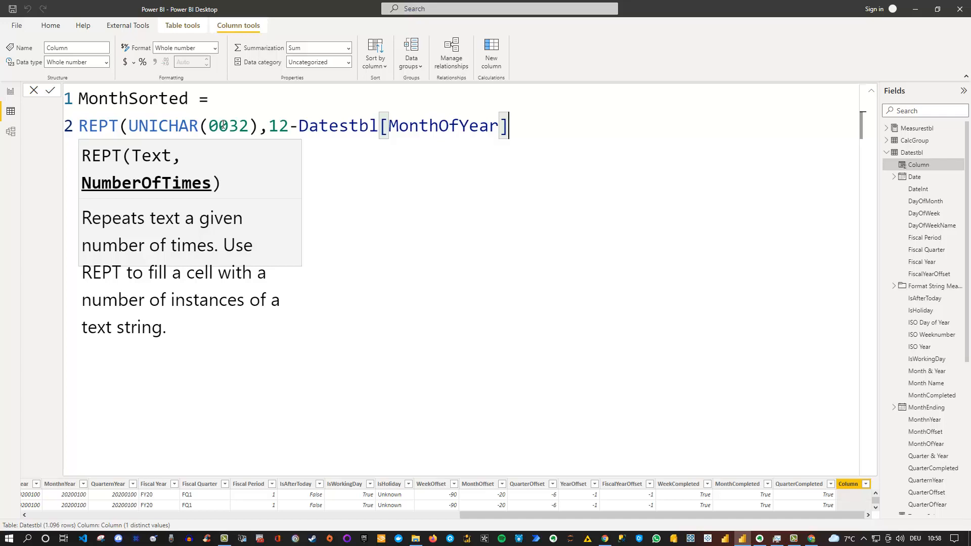
{"action": "type", "text": ")"}
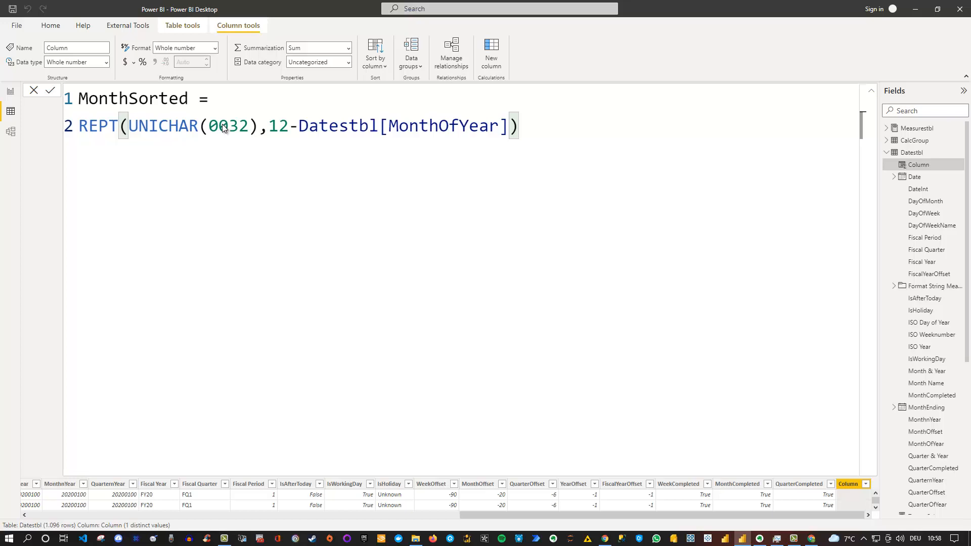
Append & Datestbl[Month Name] to the MonthSorted formula, commit the column and collapse the formula editor.
{"action": "type", "text": "&"}
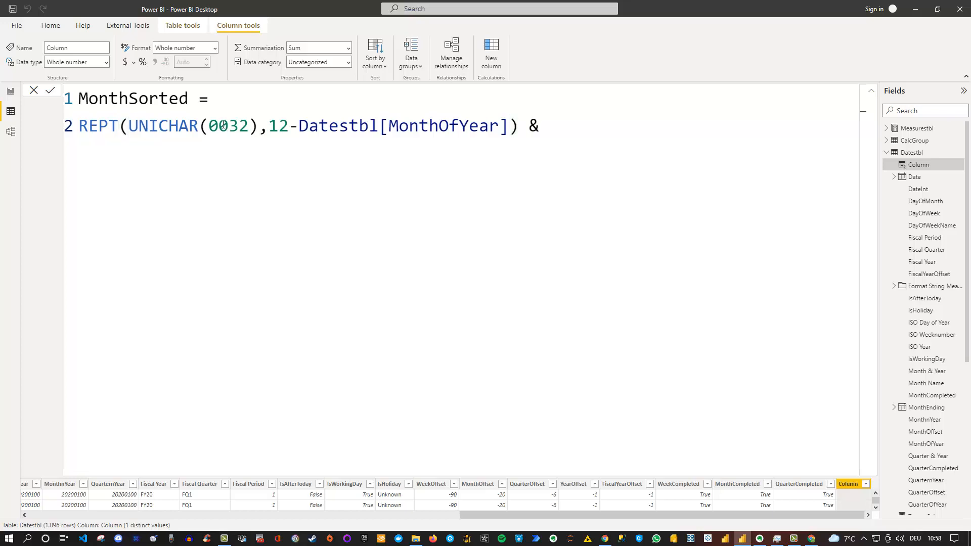
{"action": "type", "text": " Month Na"}
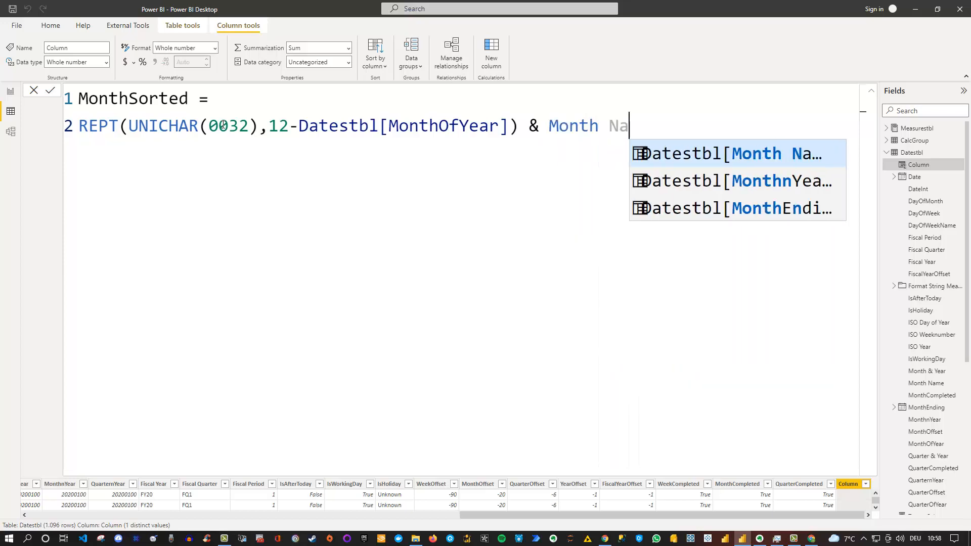
{"action": "key", "text": "Tab"}
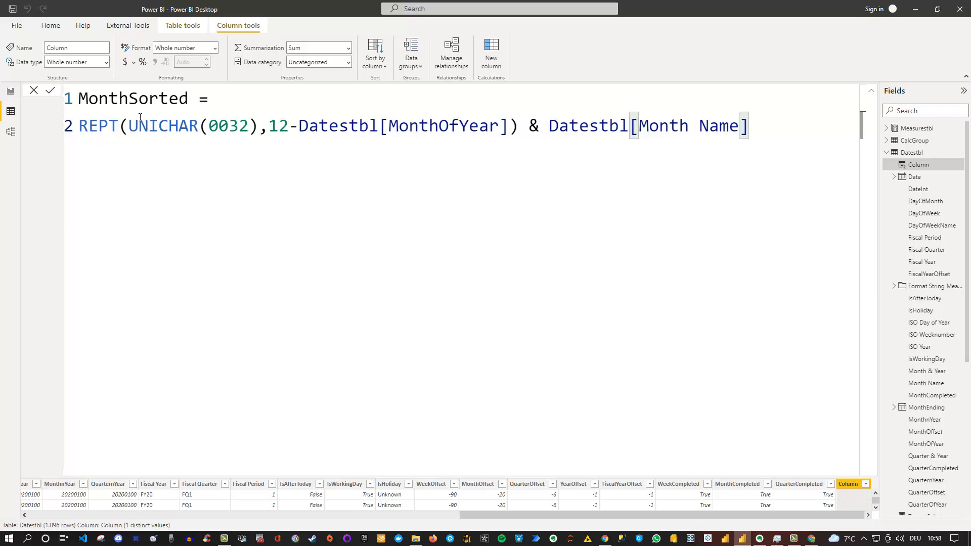
{"action": "left_click_drag", "start_coordinate": [149, 126], "coordinate": [519, 126]}
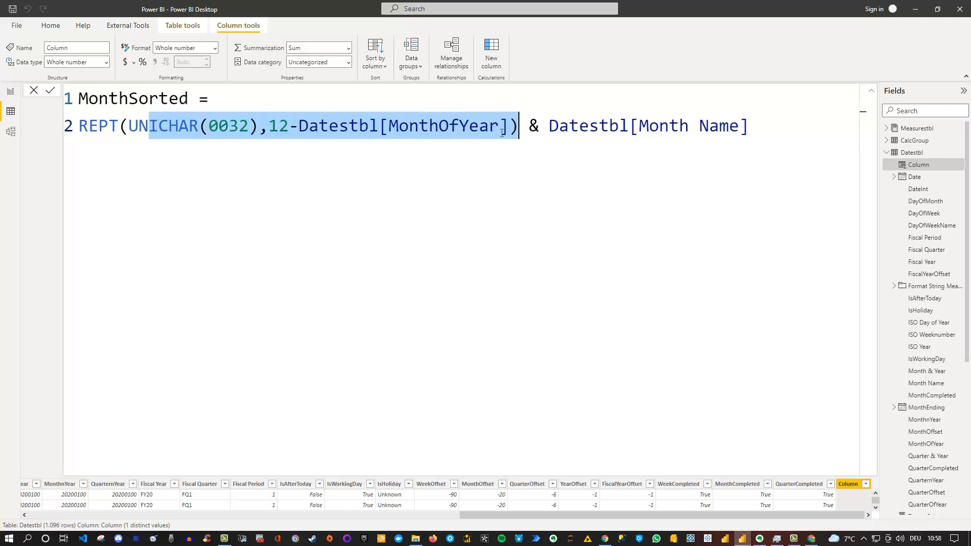
{"action": "left_click", "coordinate": [760, 130]}
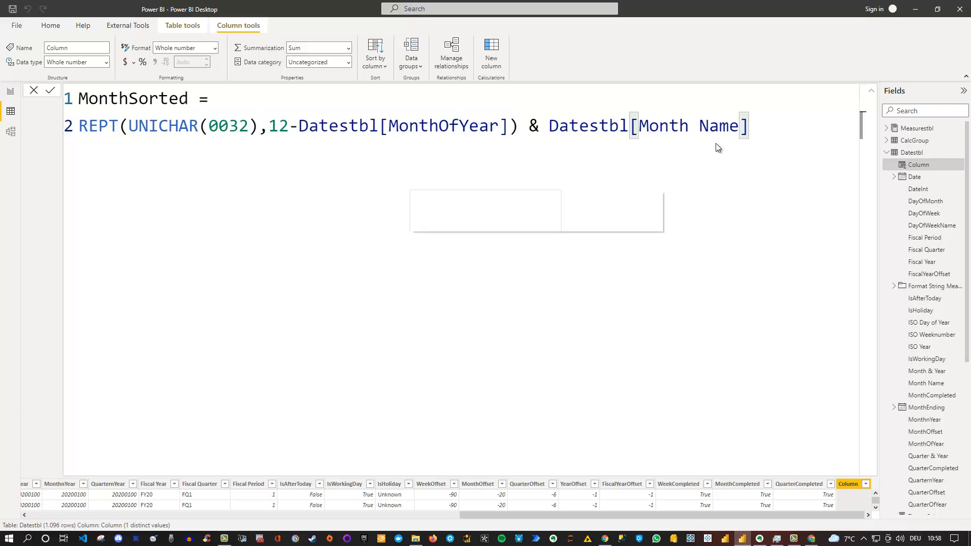
{"action": "left_click", "coordinate": [872, 91]}
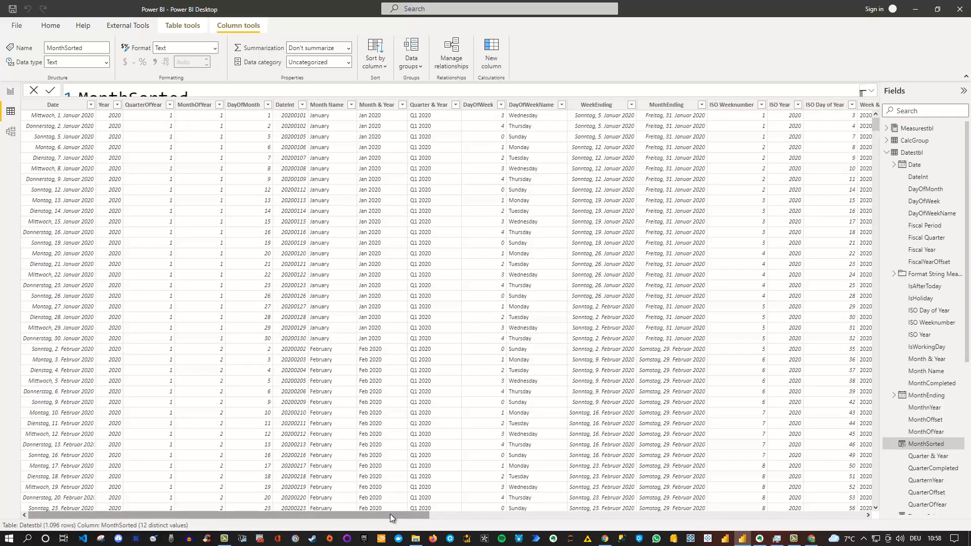
Examine the MonthSorted column at the end of Datestbl and compare it with the original month columns.
{"action": "left_click_drag", "start_coordinate": [390, 514], "coordinate": [867, 502]}
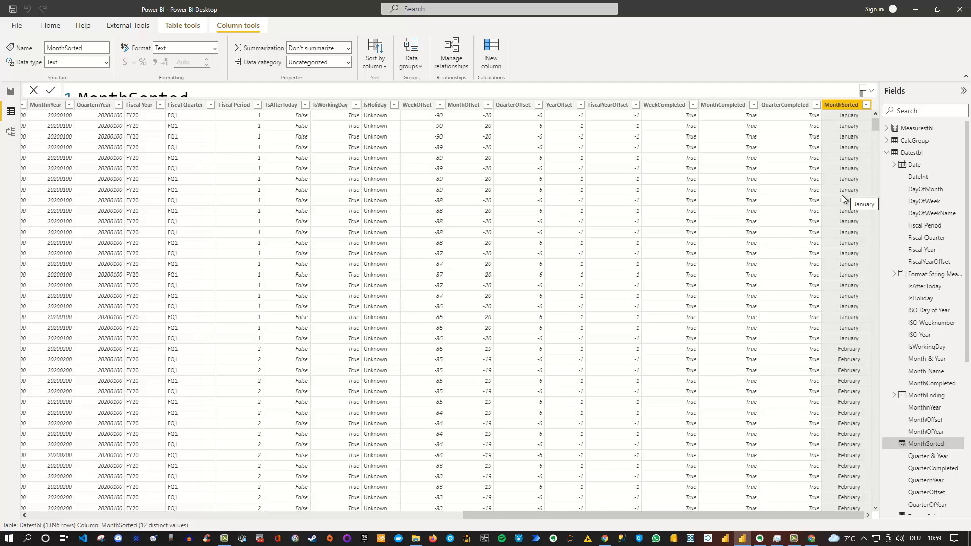
{"action": "left_click_drag", "start_coordinate": [620, 516], "coordinate": [193, 495]}
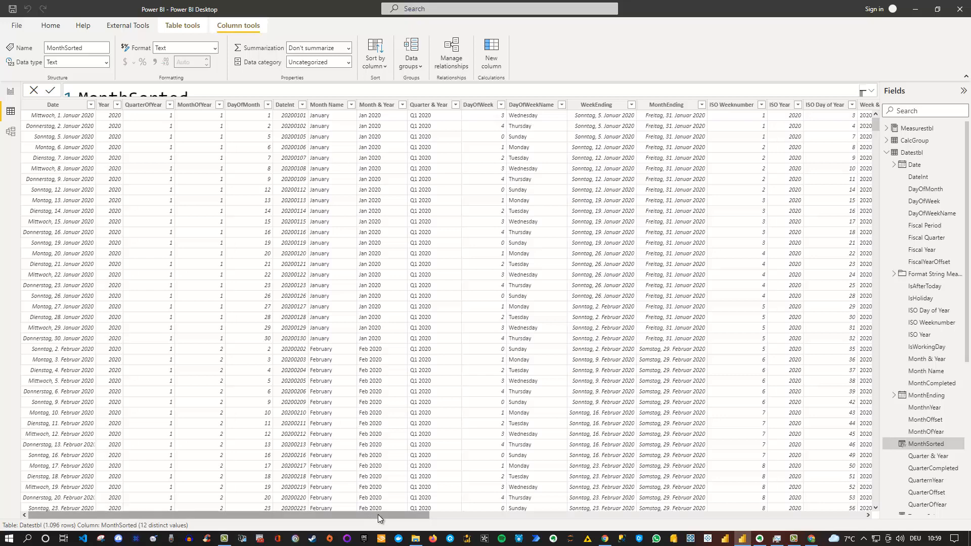
{"action": "left_click_drag", "start_coordinate": [366, 514], "coordinate": [804, 514]}
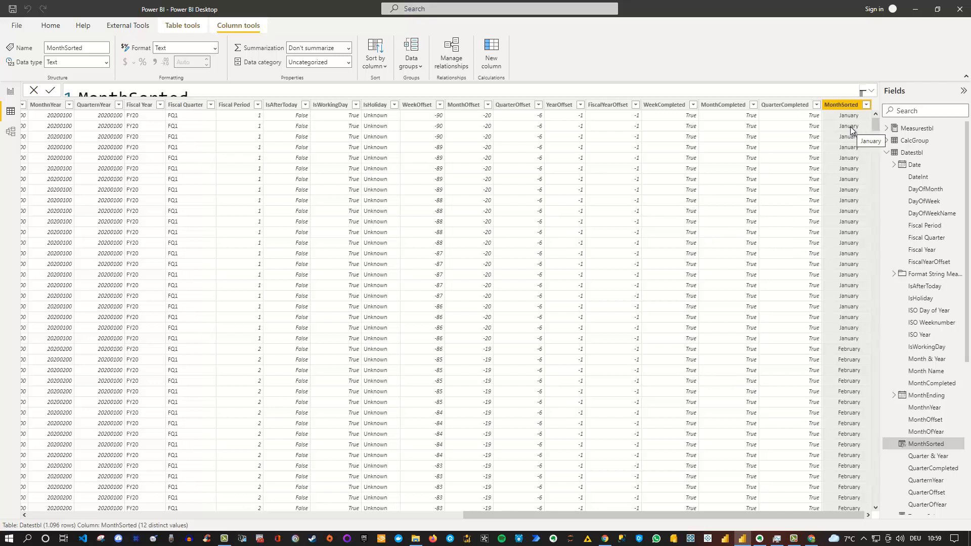
Return to the report page and add an empty line chart in the blank area beneath the TotalSales by Month Name chart.
{"action": "left_click", "coordinate": [12, 93]}
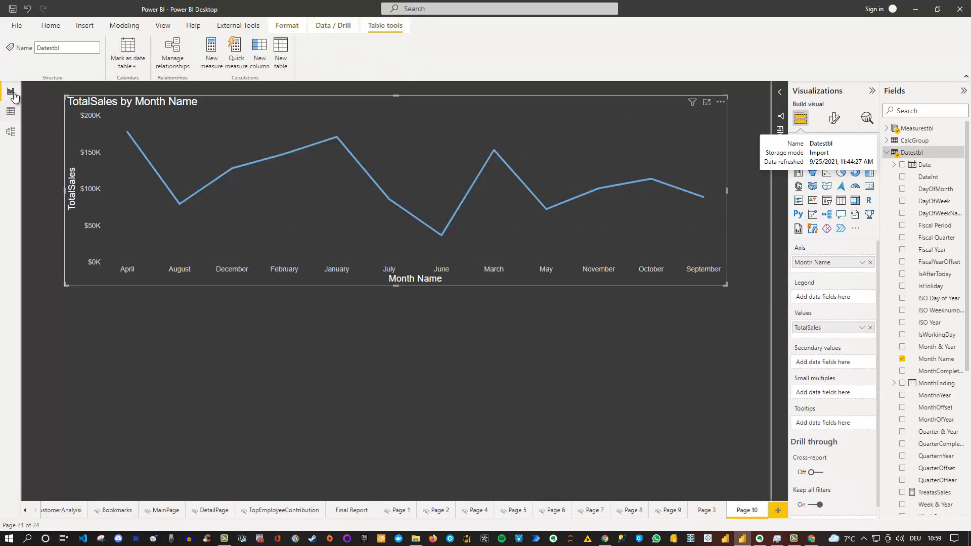
{"action": "left_click", "coordinate": [365, 314]}
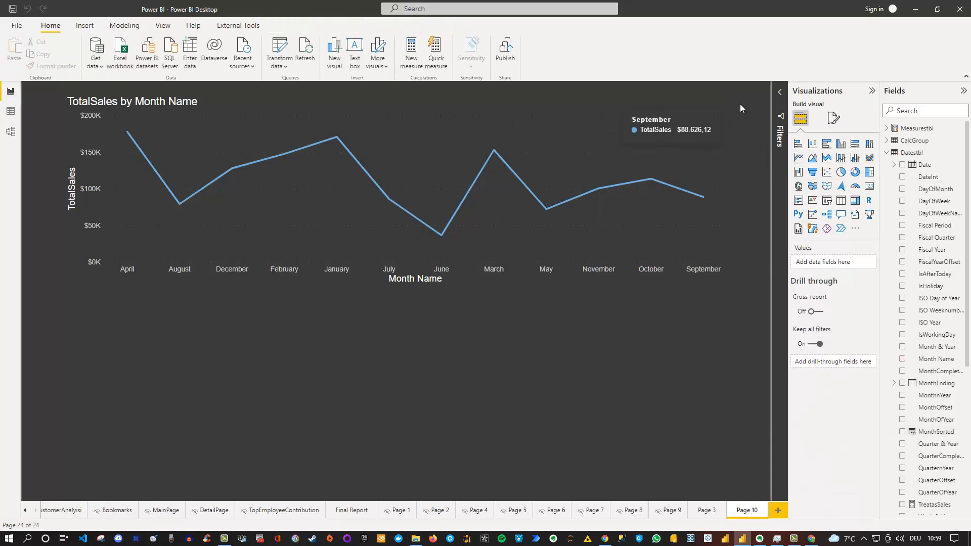
{"action": "left_click", "coordinate": [722, 101]}
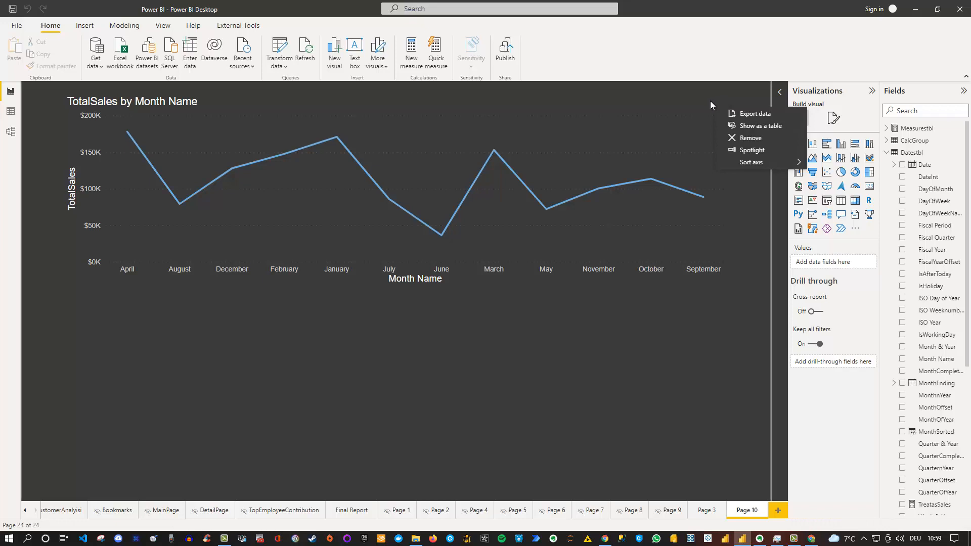
{"action": "left_click", "coordinate": [405, 397]}
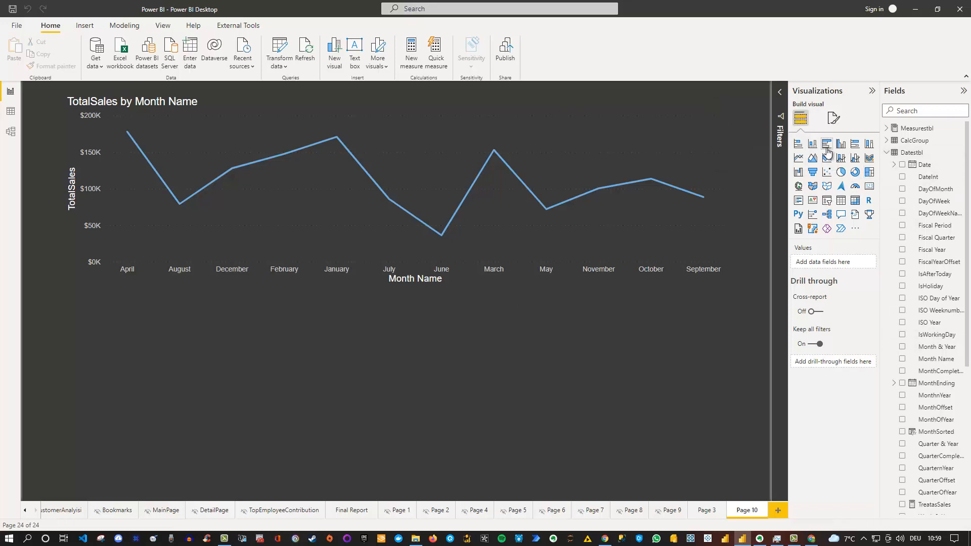
{"action": "left_click", "coordinate": [799, 157]}
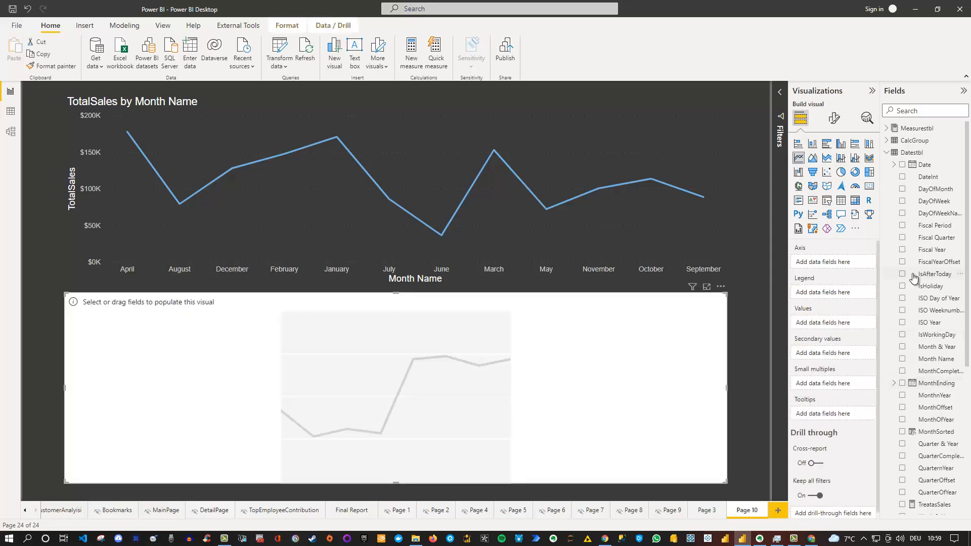
Add the TotalSales value from Measurestbl to the new line chart's values.
{"action": "scroll", "coordinate": [911, 295], "scroll_direction": "down", "scroll_amount": 5}
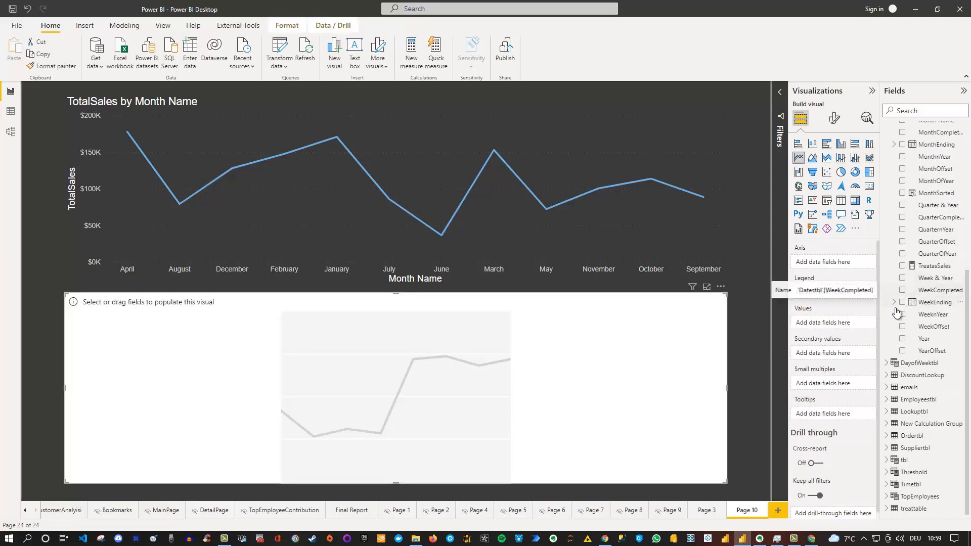
{"action": "scroll", "coordinate": [918, 266], "scroll_direction": "up", "scroll_amount": 5}
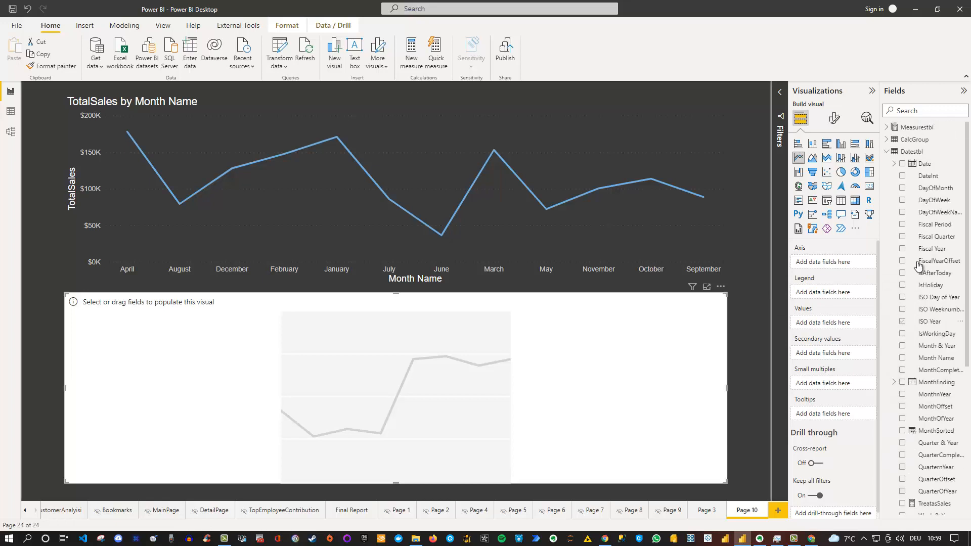
{"action": "left_click", "coordinate": [886, 127]}
{"action": "scroll", "coordinate": [908, 309], "scroll_direction": "down", "scroll_amount": 1}
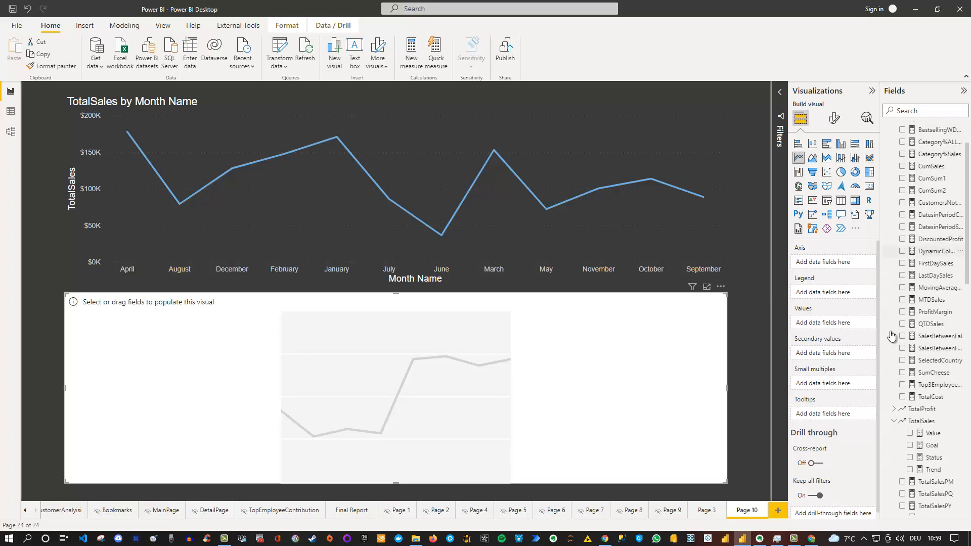
{"action": "left_click", "coordinate": [910, 438]}
{"action": "left_click", "coordinate": [910, 434]}
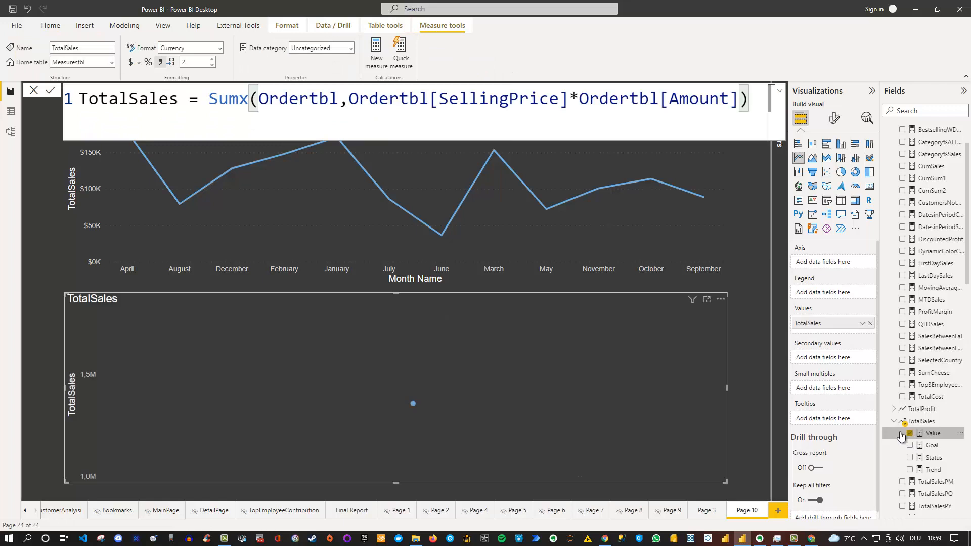
{"action": "left_click", "coordinate": [759, 198]}
{"action": "left_click", "coordinate": [641, 353]}
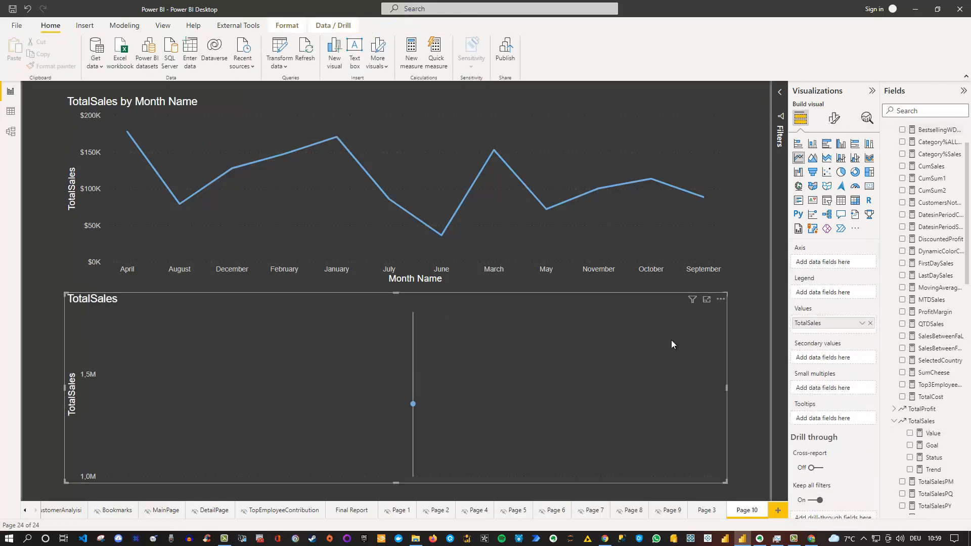
Collapse Measurestbl in the field list and add MonthSorted from Datestbl as the new chart's axis.
{"action": "scroll", "coordinate": [900, 168], "scroll_direction": "up", "scroll_amount": 2}
{"action": "left_click", "coordinate": [888, 129]}
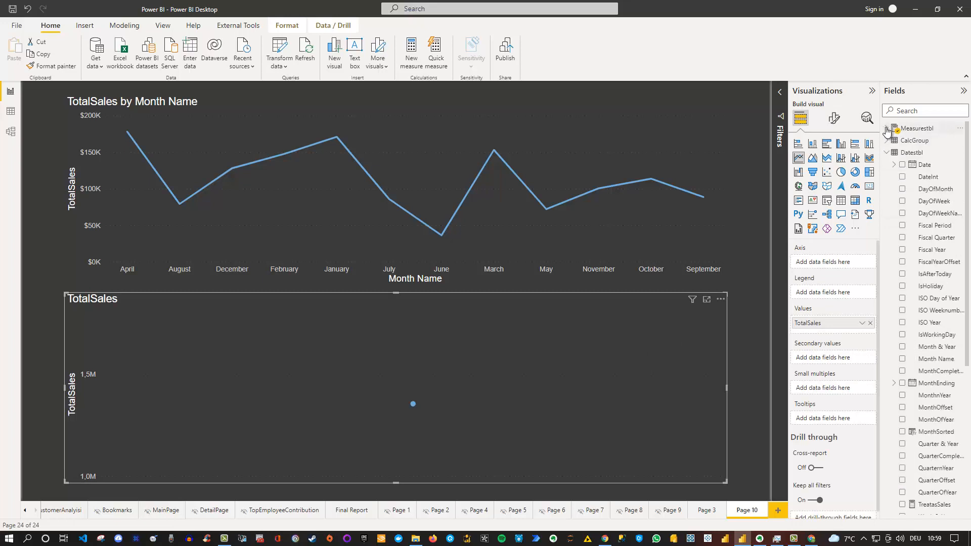
{"action": "scroll", "coordinate": [914, 227], "scroll_direction": "down", "scroll_amount": 4}
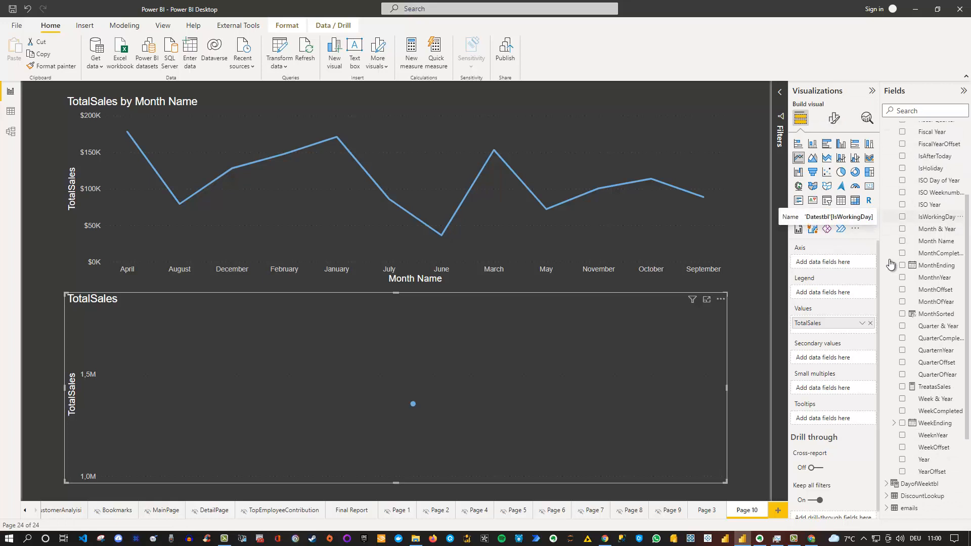
{"action": "left_click", "coordinate": [903, 316]}
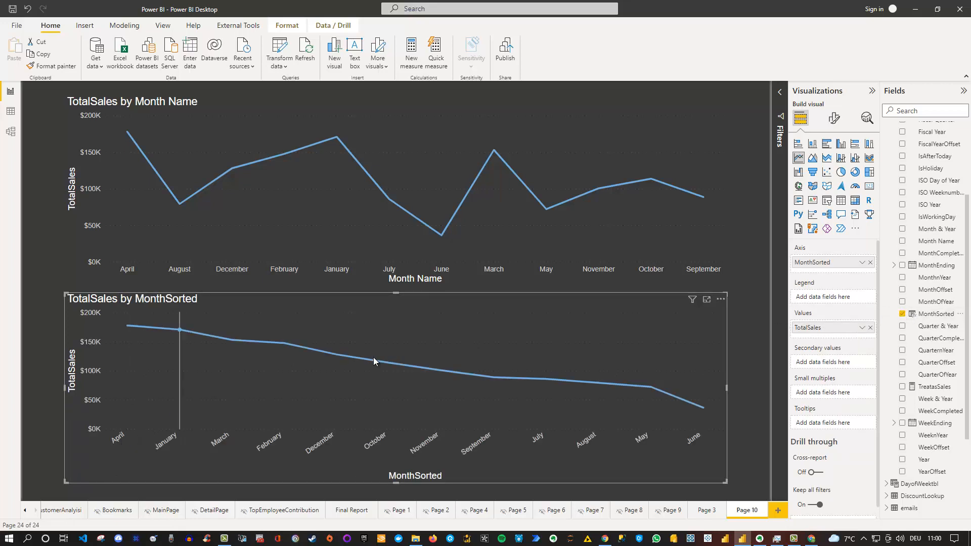
Sort the axis of the TotalSales by MonthSorted chart by MonthSorted in ascending order, and deselect the chart.
{"action": "left_click", "coordinate": [721, 299]}
{"action": "mouse_move", "coordinate": [748, 359]}
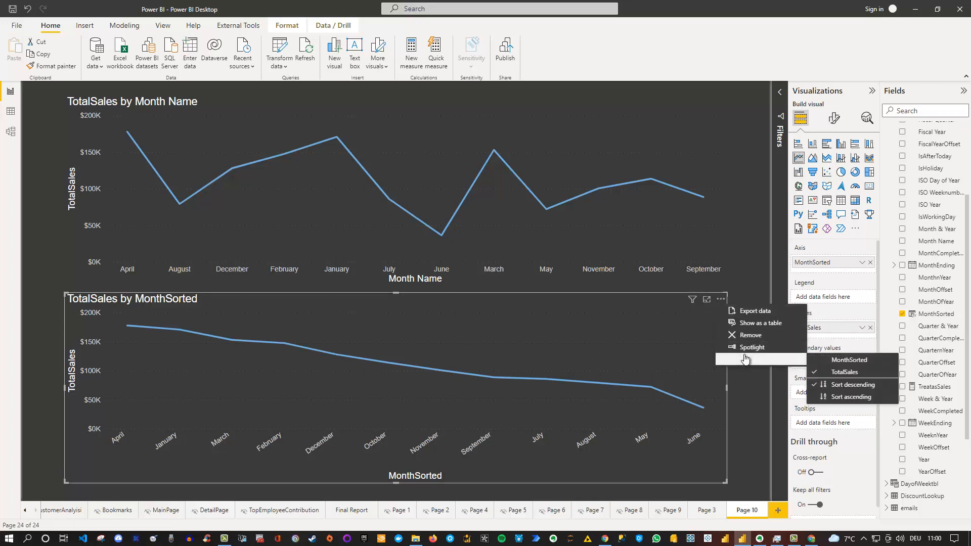
{"action": "left_click", "coordinate": [846, 361]}
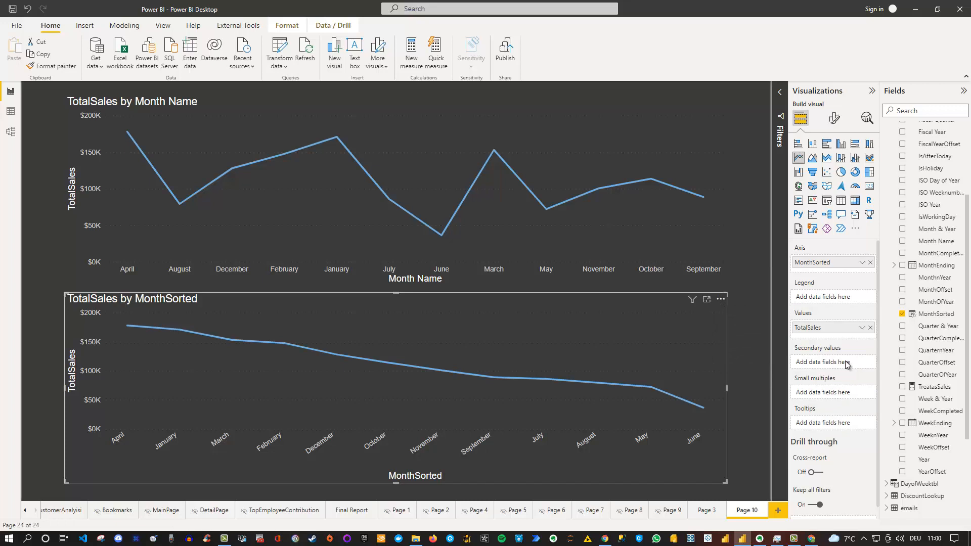
{"action": "left_click", "coordinate": [721, 299]}
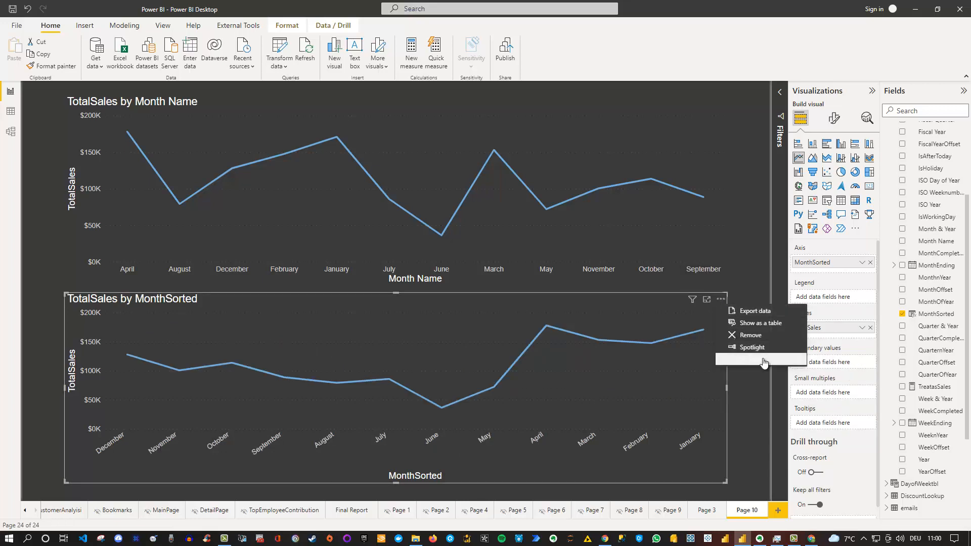
{"action": "mouse_move", "coordinate": [765, 360]}
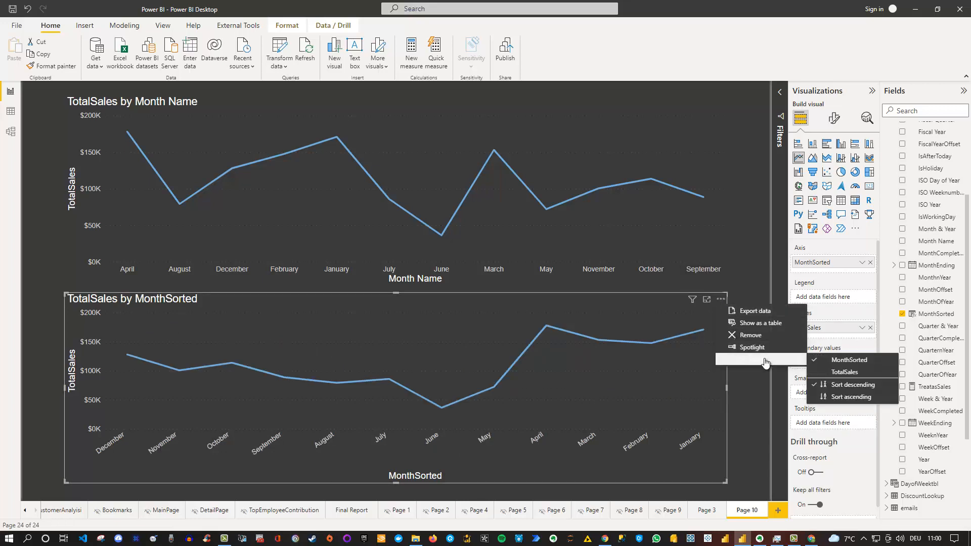
{"action": "left_click", "coordinate": [849, 398]}
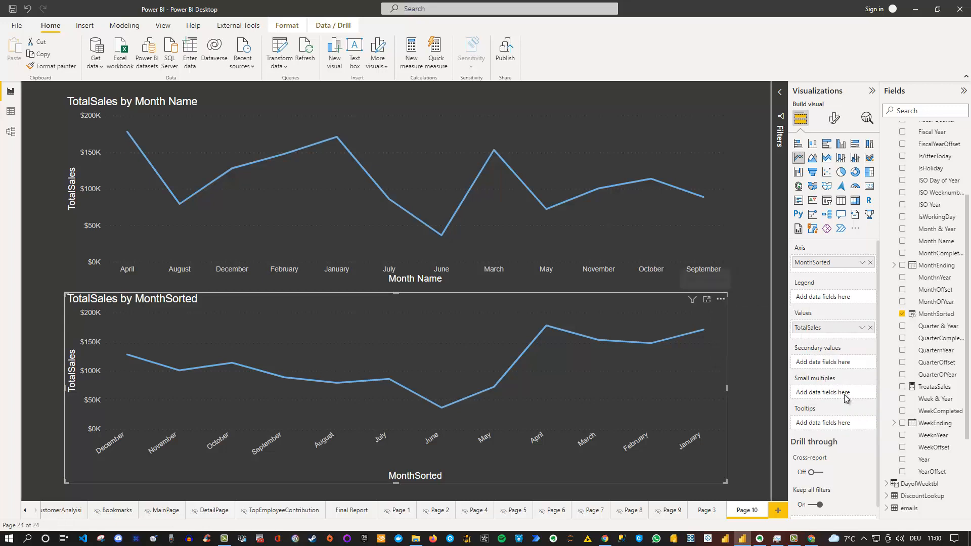
{"action": "left_click", "coordinate": [743, 379]}
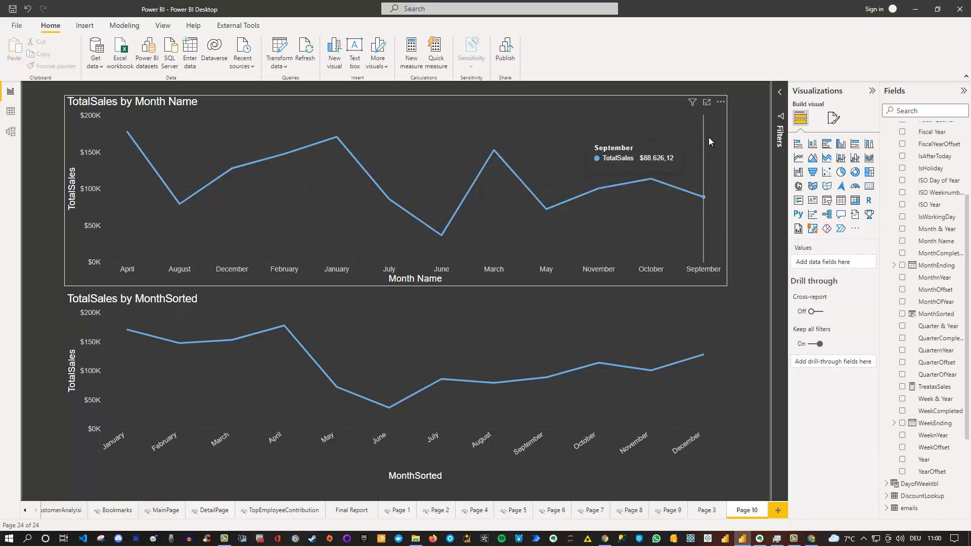
In the Datestbl data view, set the Month Name column to sort by the MonthOfYear column.
{"action": "left_click", "coordinate": [626, 130]}
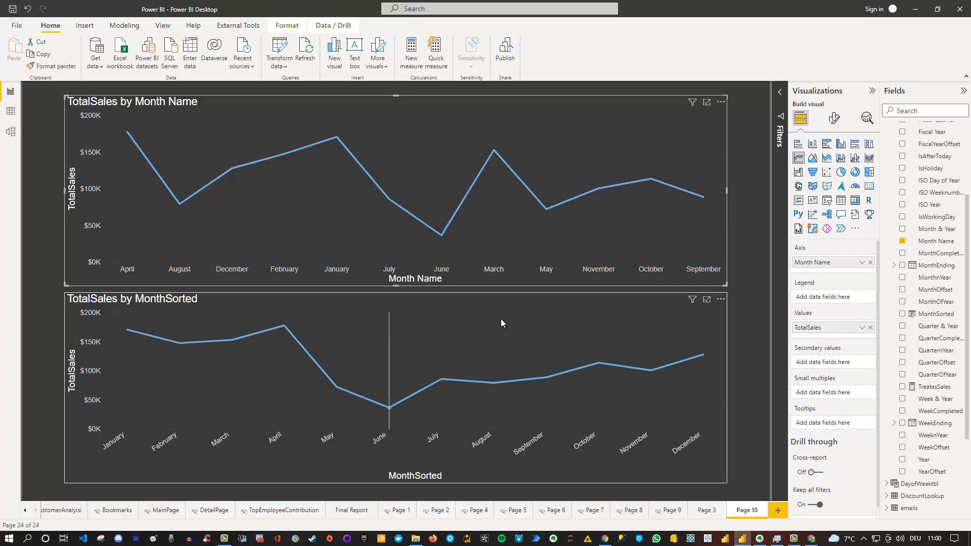
{"action": "mouse_move", "coordinate": [573, 124]}
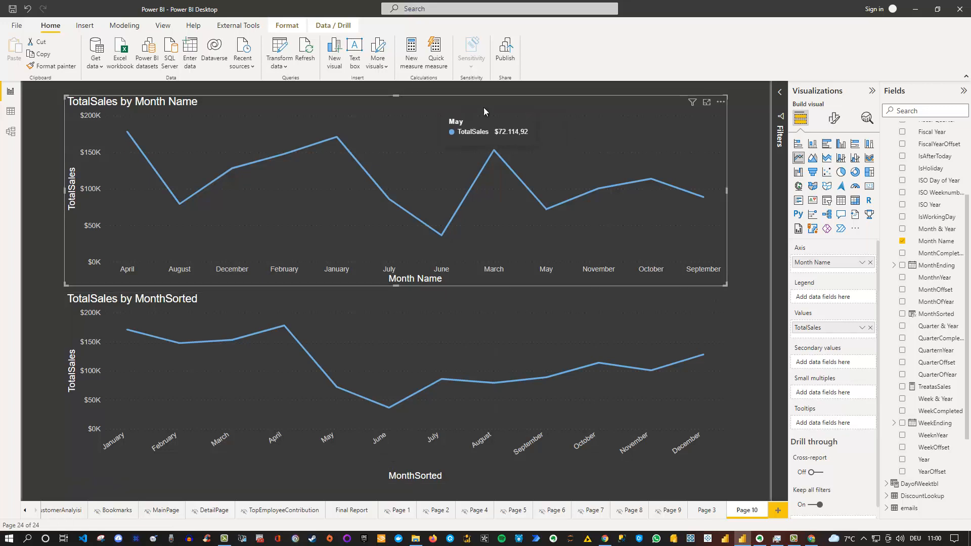
{"action": "left_click", "coordinate": [10, 112]}
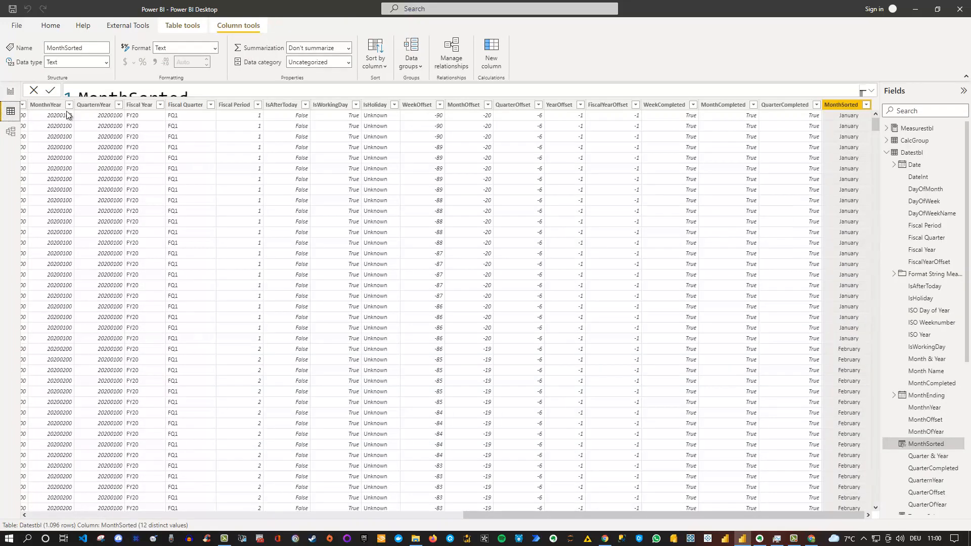
{"action": "left_click_drag", "start_coordinate": [545, 516], "coordinate": [57, 475]}
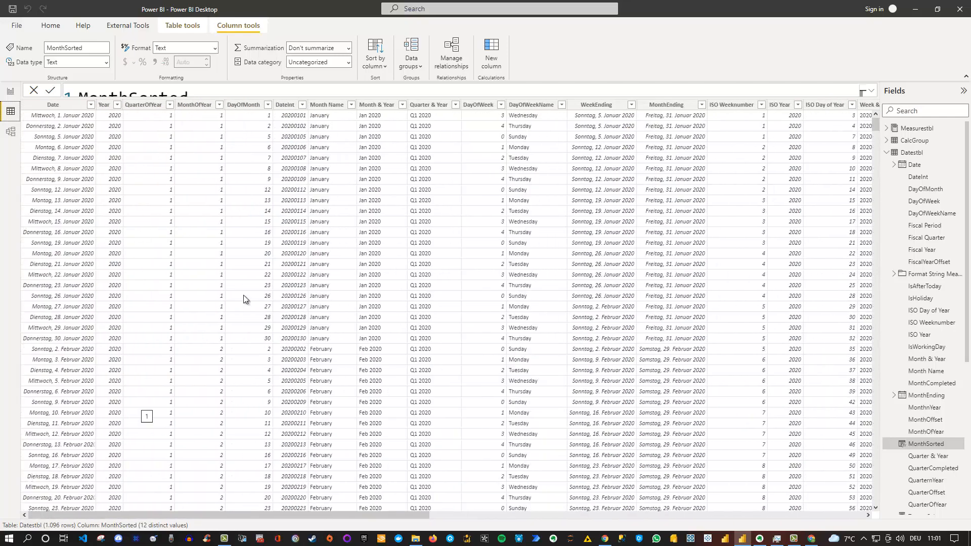
{"action": "left_click", "coordinate": [332, 105]}
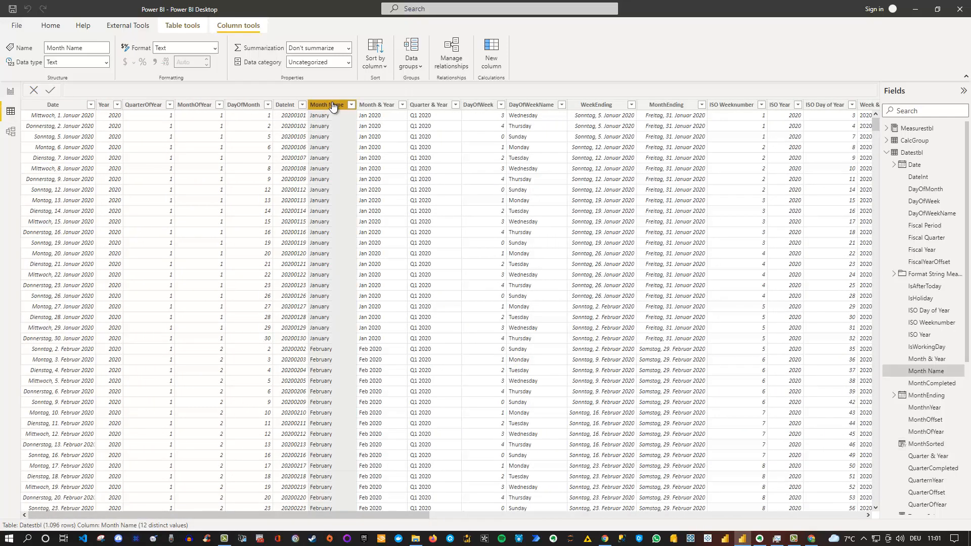
{"action": "left_click", "coordinate": [378, 68]}
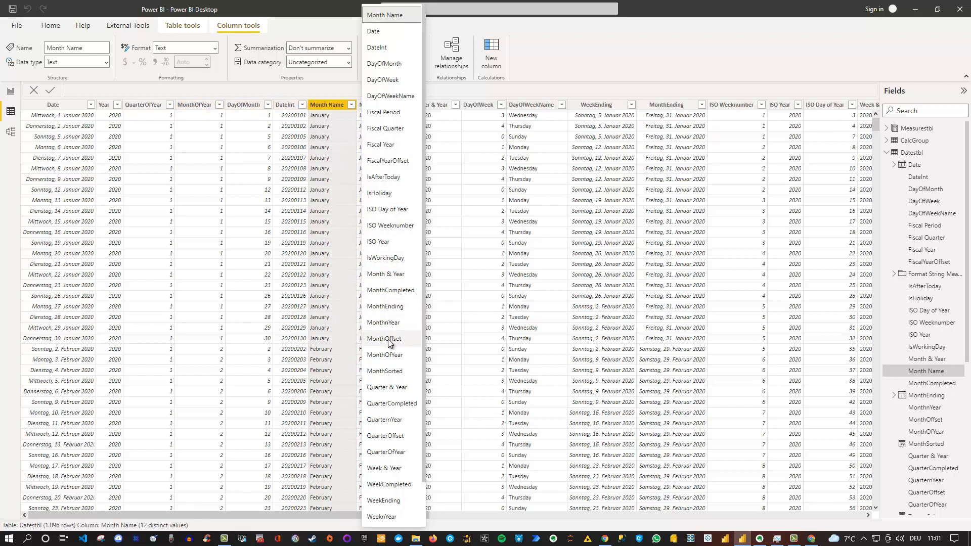
{"action": "left_click", "coordinate": [391, 357]}
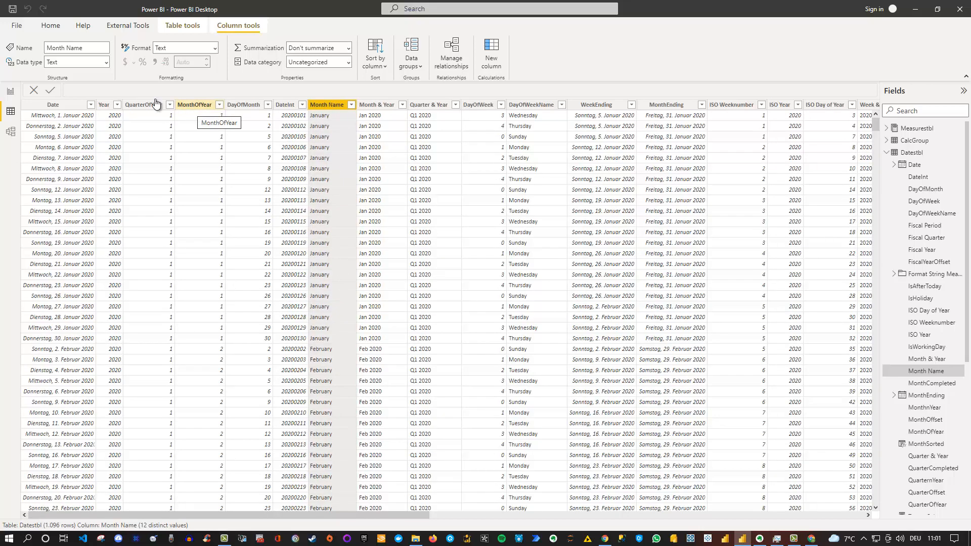
Return to the report page and compare the month order on the Month Name and MonthSorted charts.
{"action": "left_click", "coordinate": [11, 93]}
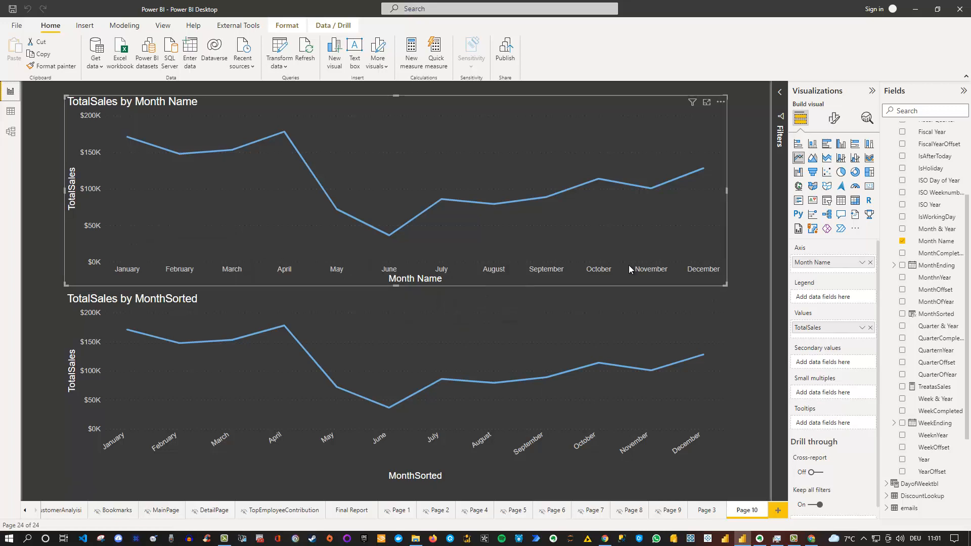
{"action": "mouse_move", "coordinate": [394, 344]}
{"action": "mouse_move", "coordinate": [441, 176]}
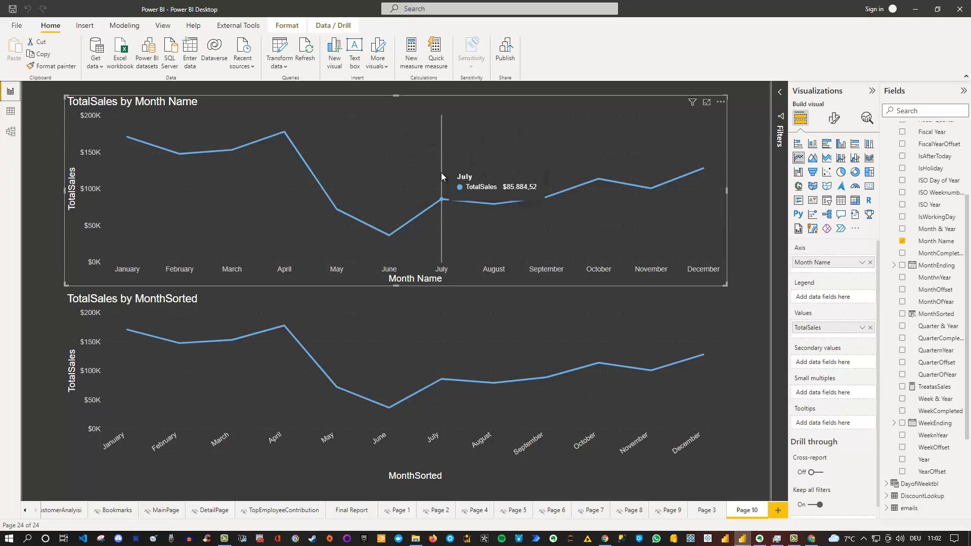